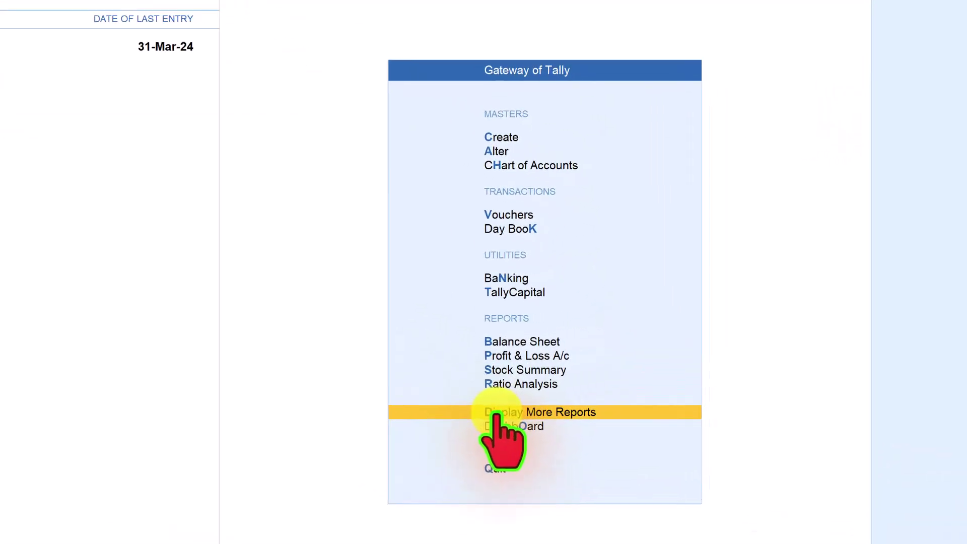
Open the Stock Group Analysis under Movement Analysis in the Statements of Inventory for the Microwave stock group.
click(497, 413)
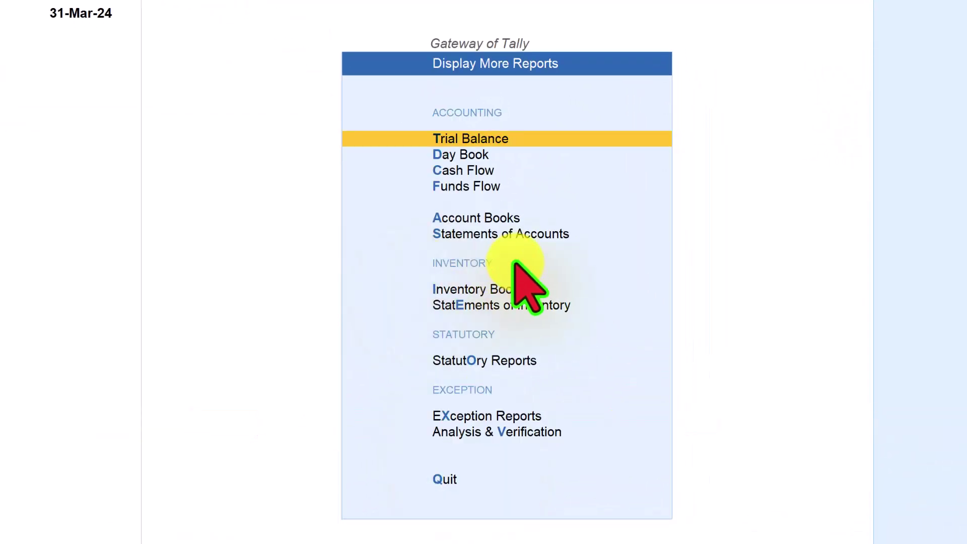
click(471, 305)
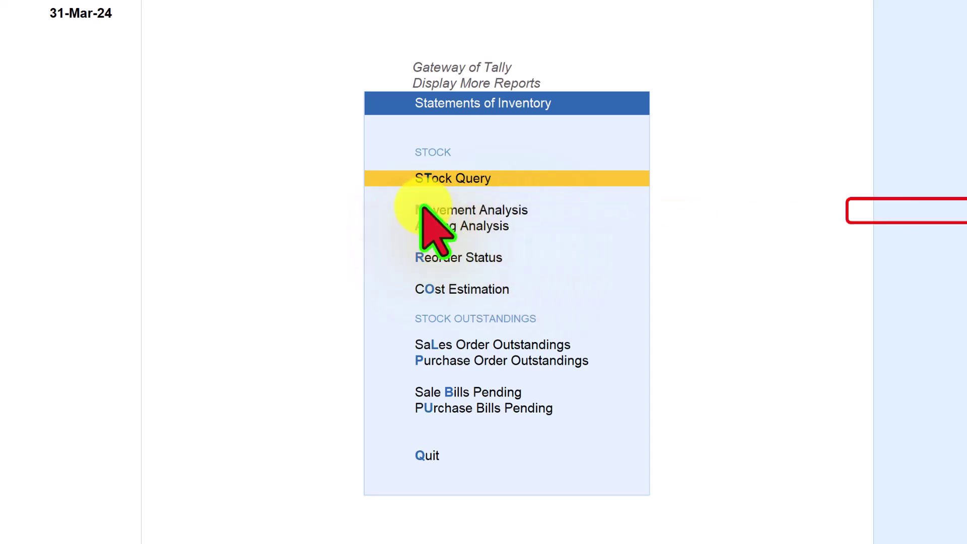
click(424, 210)
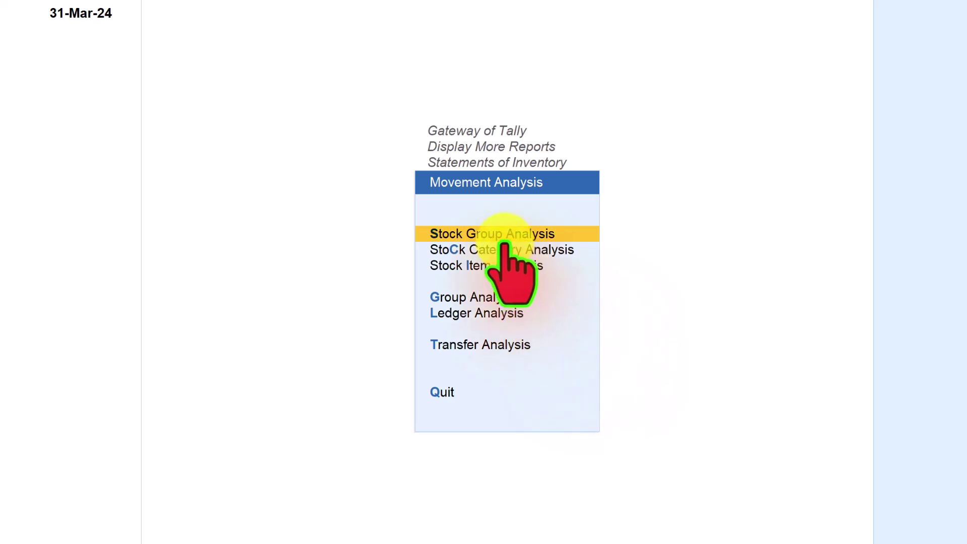
click(434, 236)
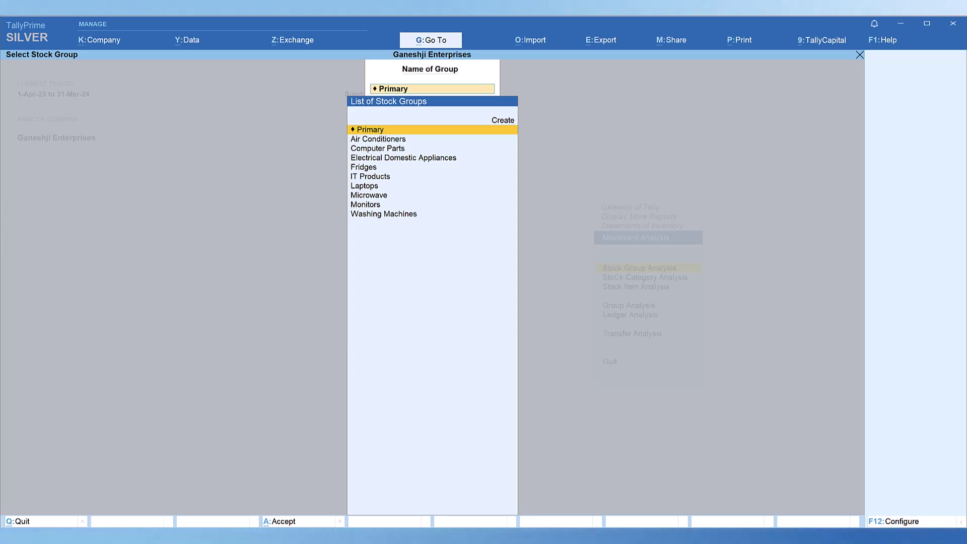
click(371, 195)
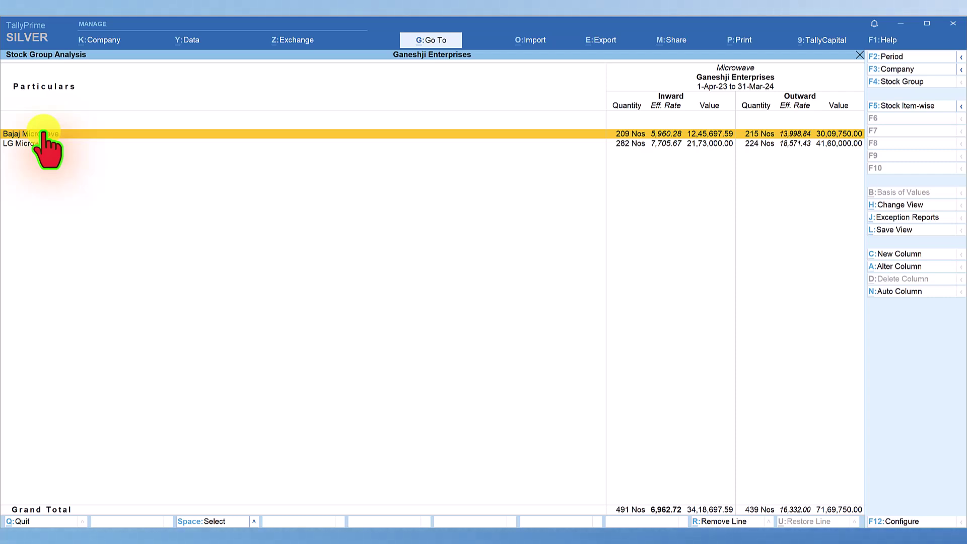
Drill down through Bajaj Microwave to supplier Abc & Co's item vouchers and show them in detailed format.
click(43, 134)
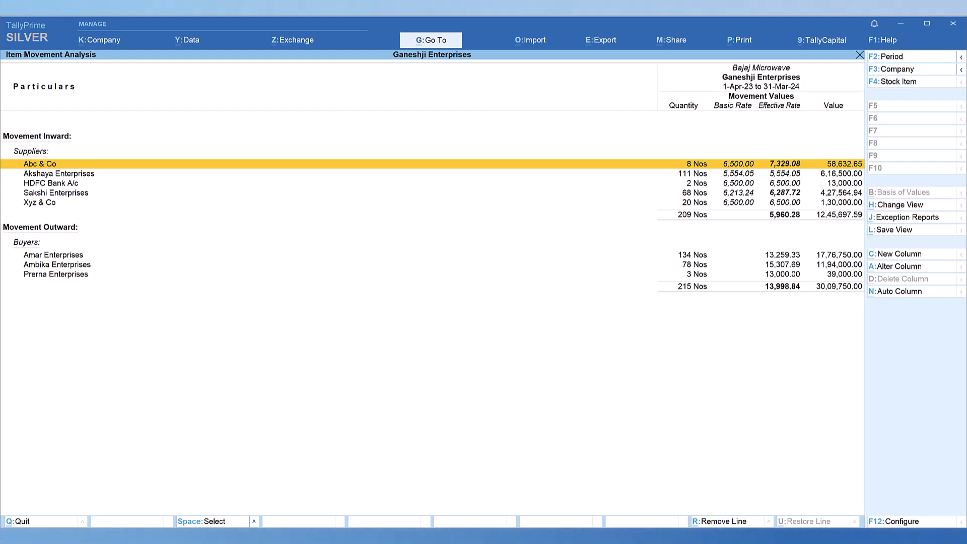
click(45, 165)
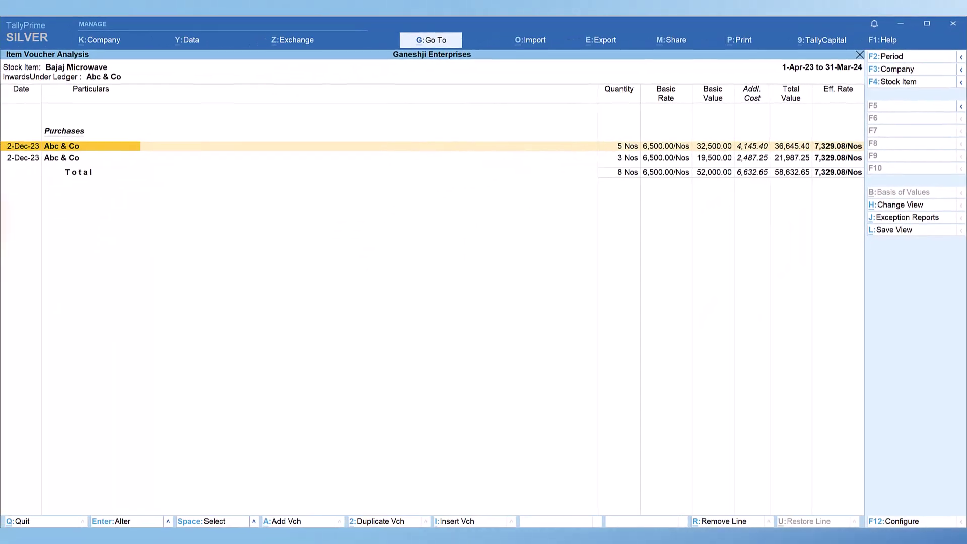
key(alt+F5)
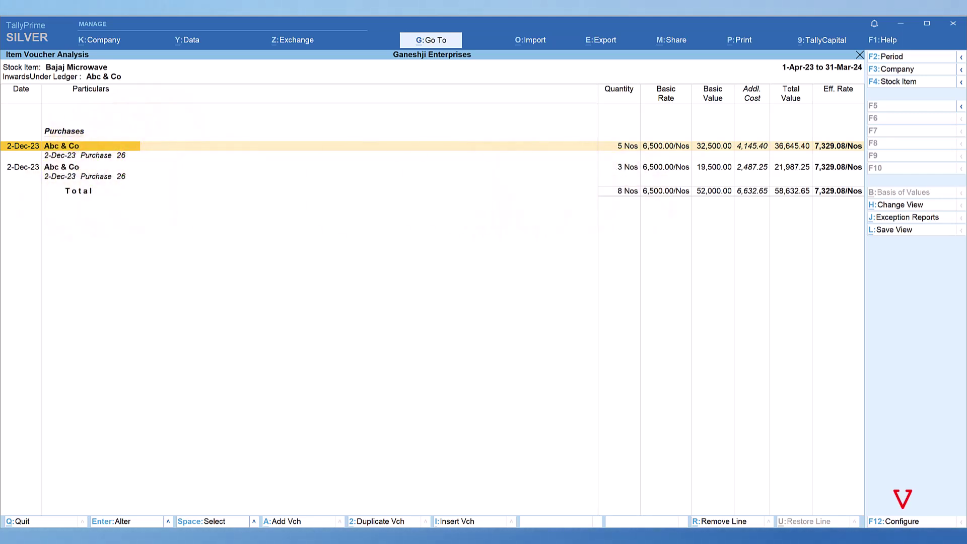
Configure the item voucher report to show Godown details and Additional Cost details.
key(F12)
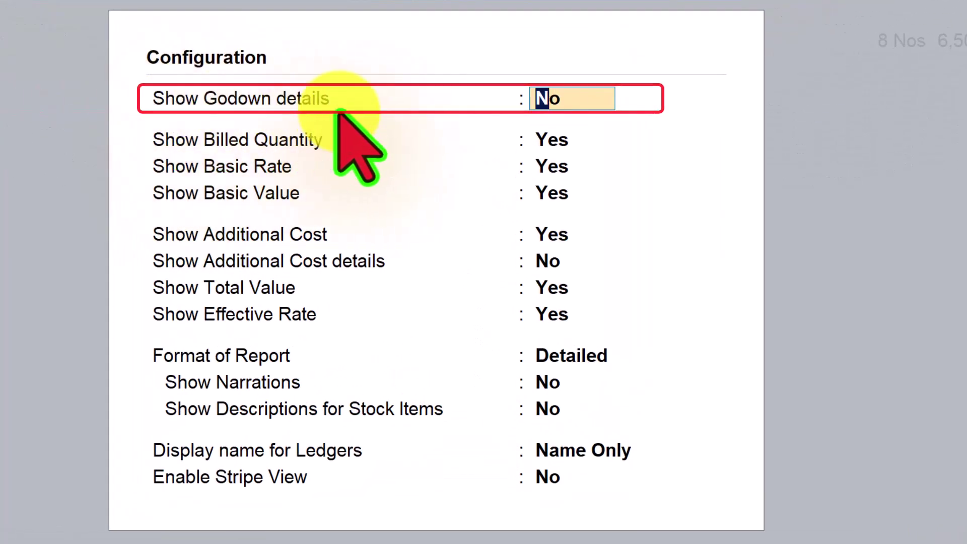
text(y)
key(Return)
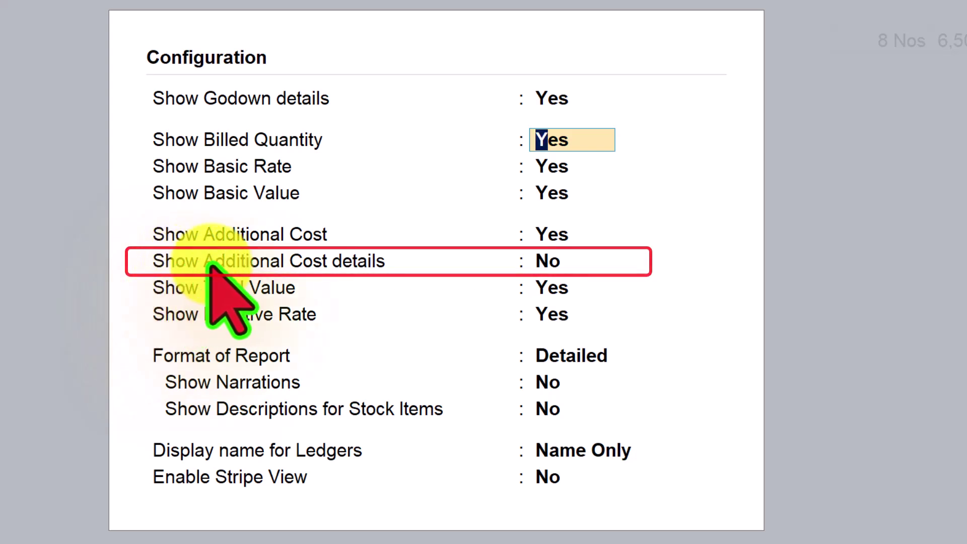
click(548, 261)
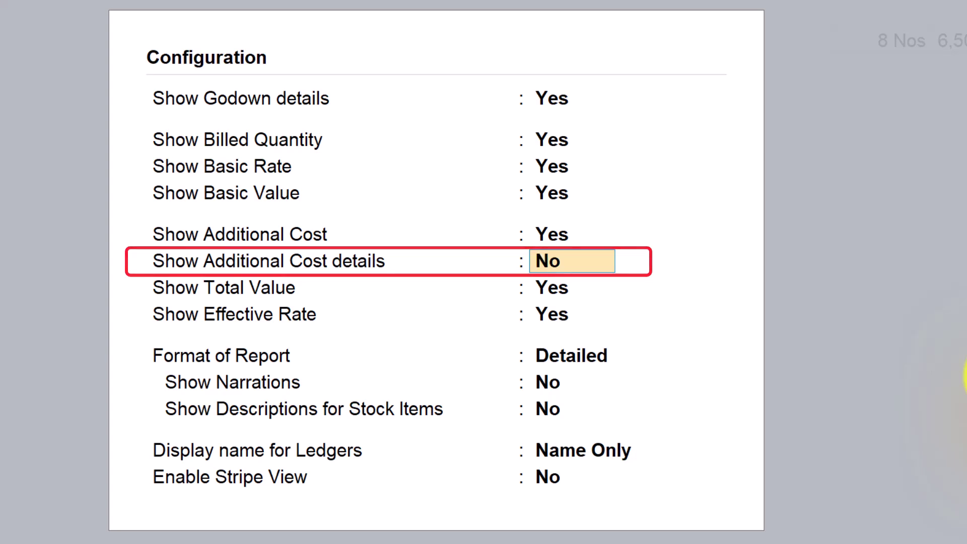
key(y)
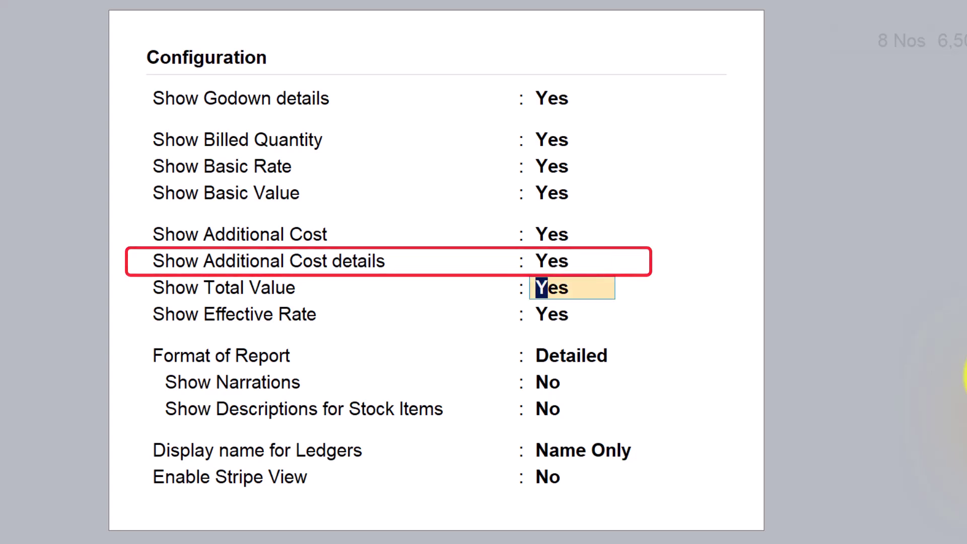
key(ctrl+a)
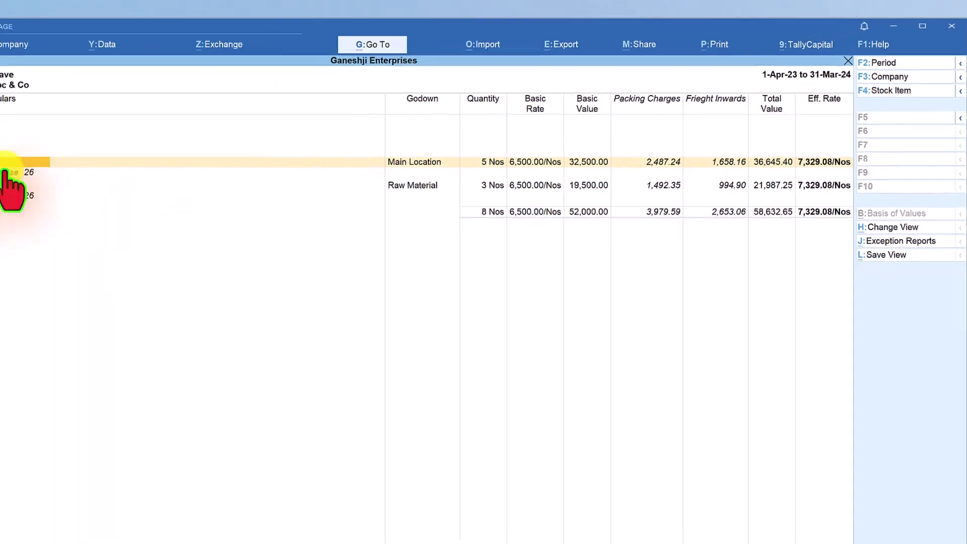
Examine the Packing Charges and Frieght Inwards in Abc & Co's 2-Dec-23 purchase voucher, then return to Bajaj Microwave's Item Movement Analysis.
click(4, 173)
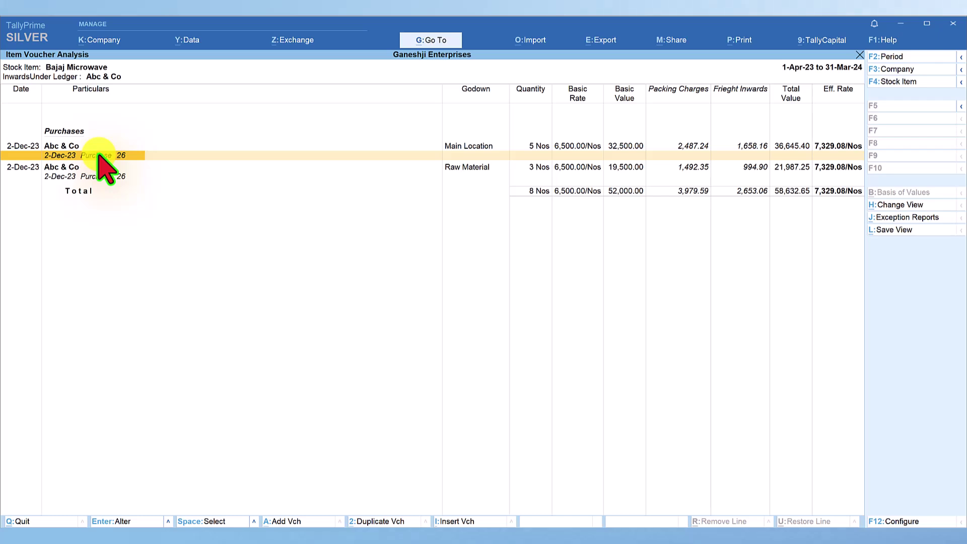
click(98, 155)
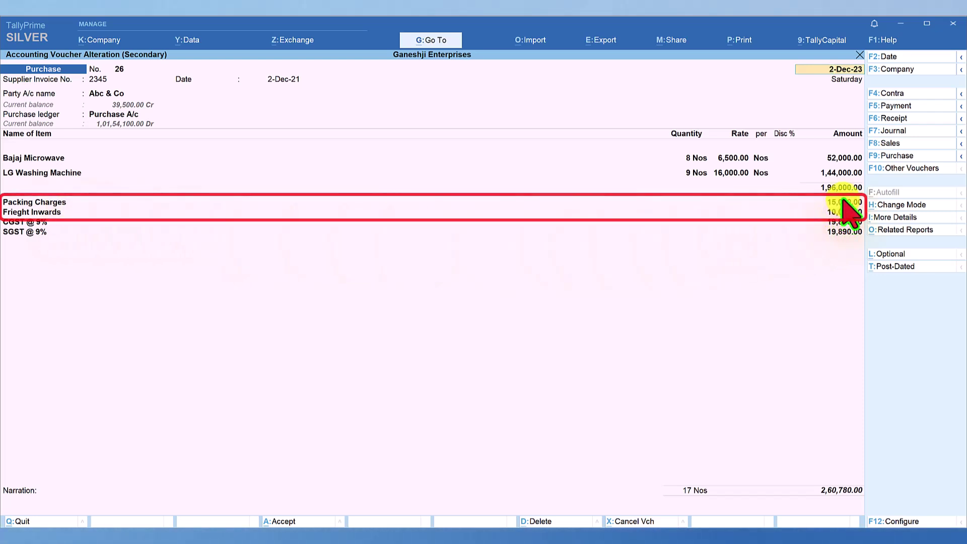
click(45, 212)
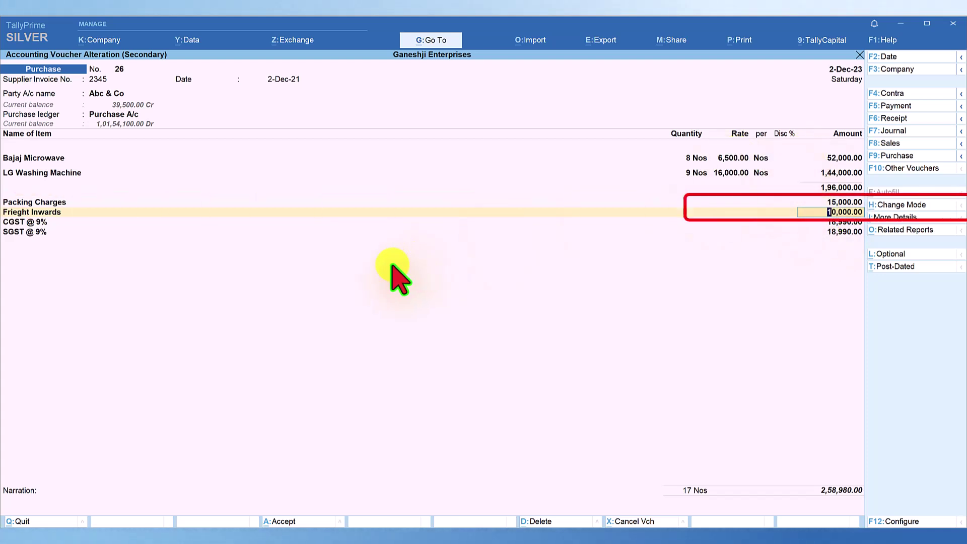
key(ctrl+q)
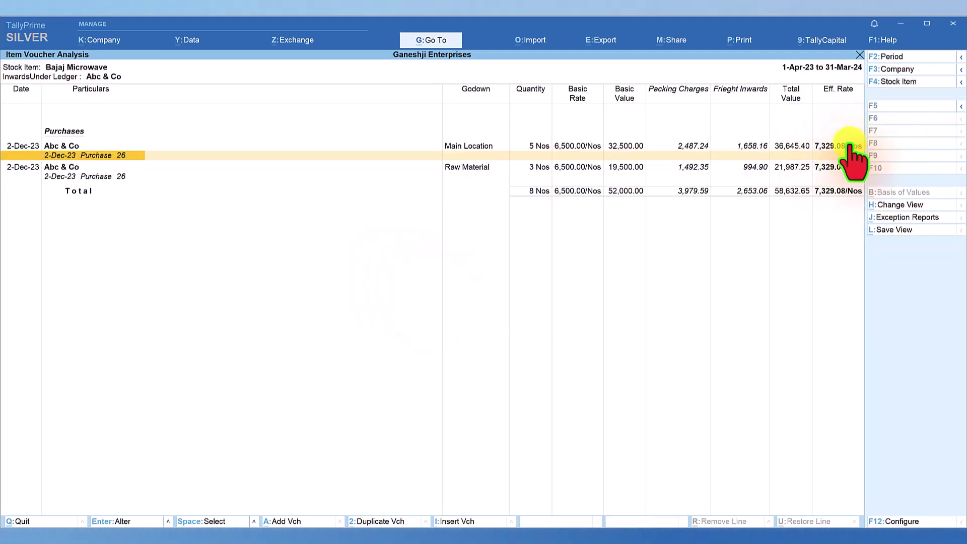
key(Escape)
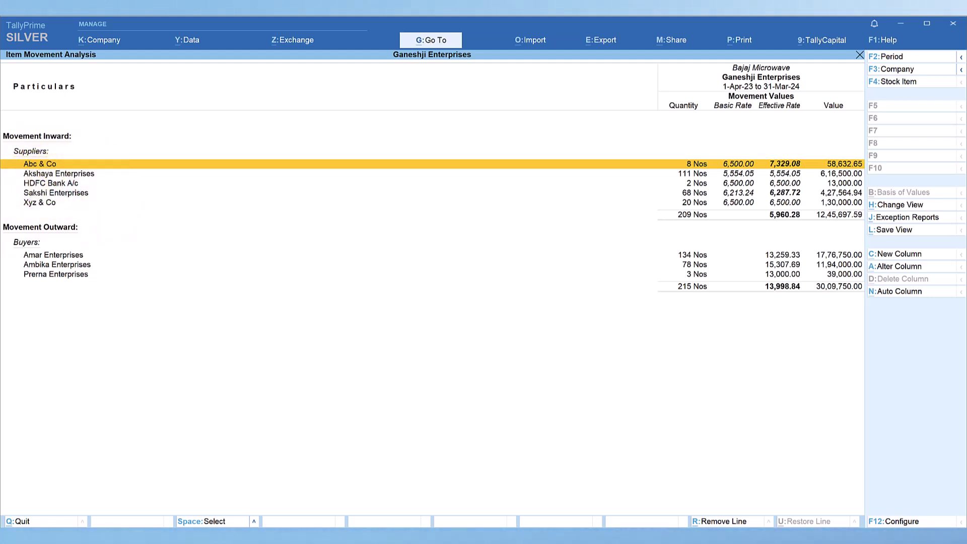
Show Xyz & Co's Bajaj Microwave vouchers in detailed format and examine the Consignment Insurance in the 30-Mar-24 purchase voucher.
click(47, 203)
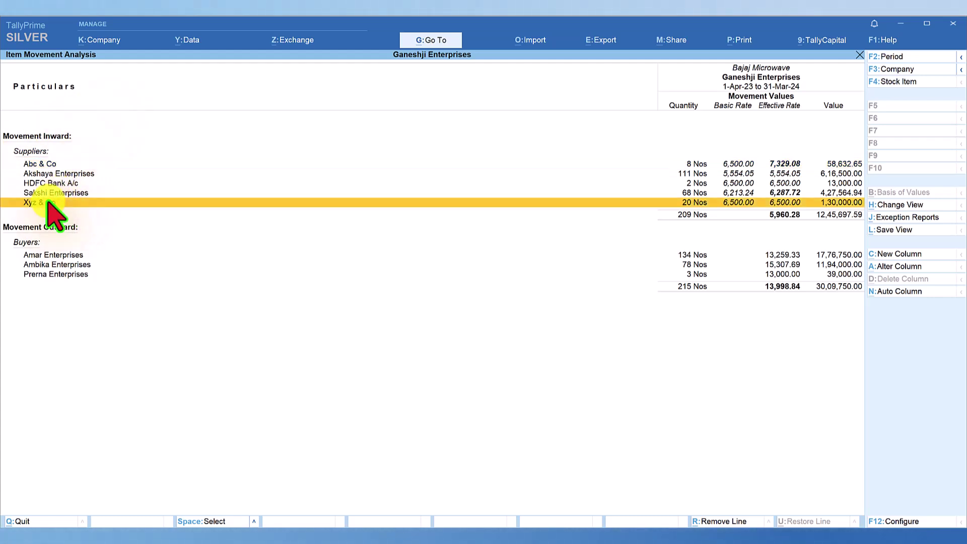
click(44, 203)
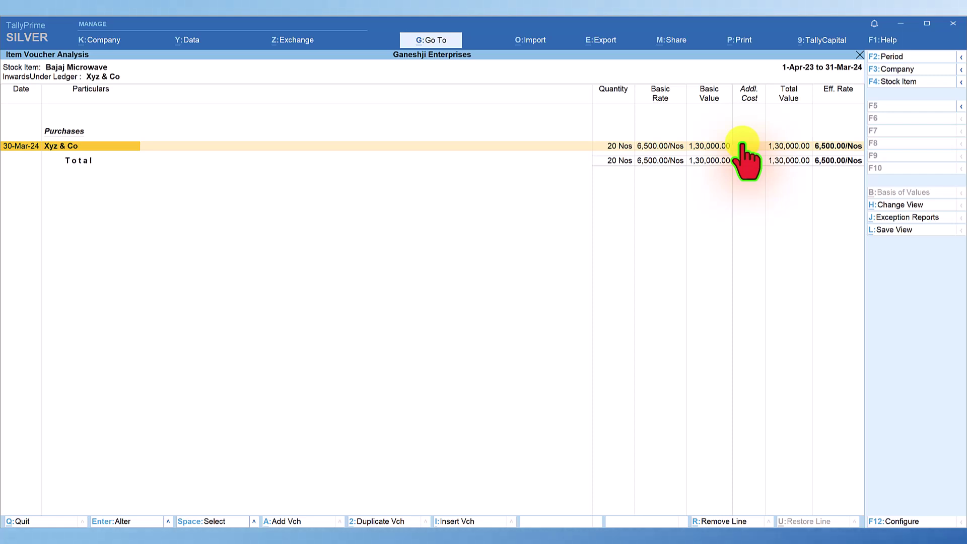
key(alt+F5)
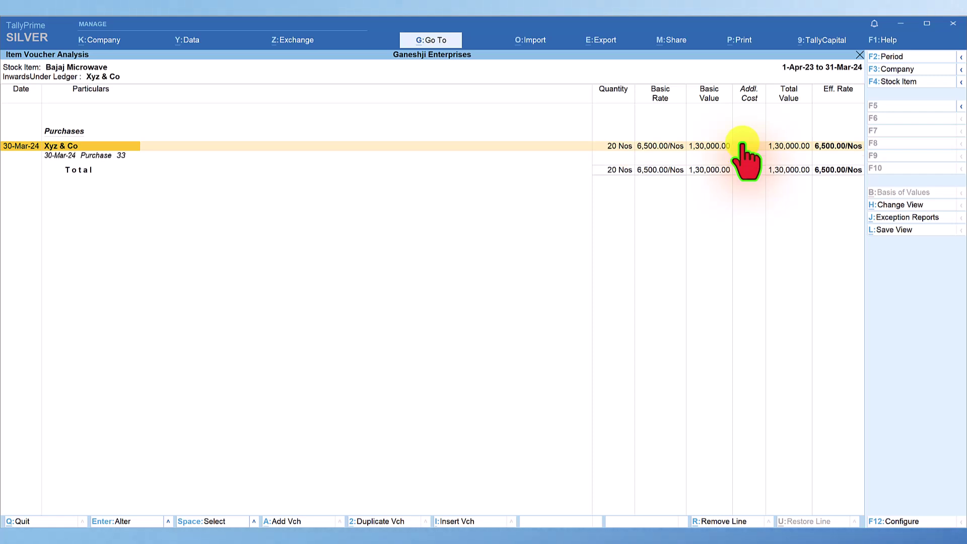
click(99, 158)
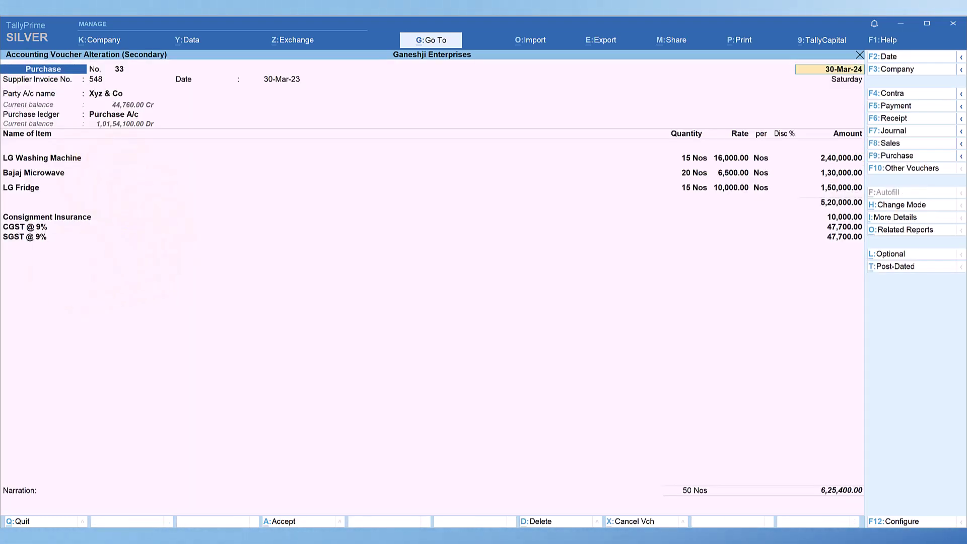
click(56, 217)
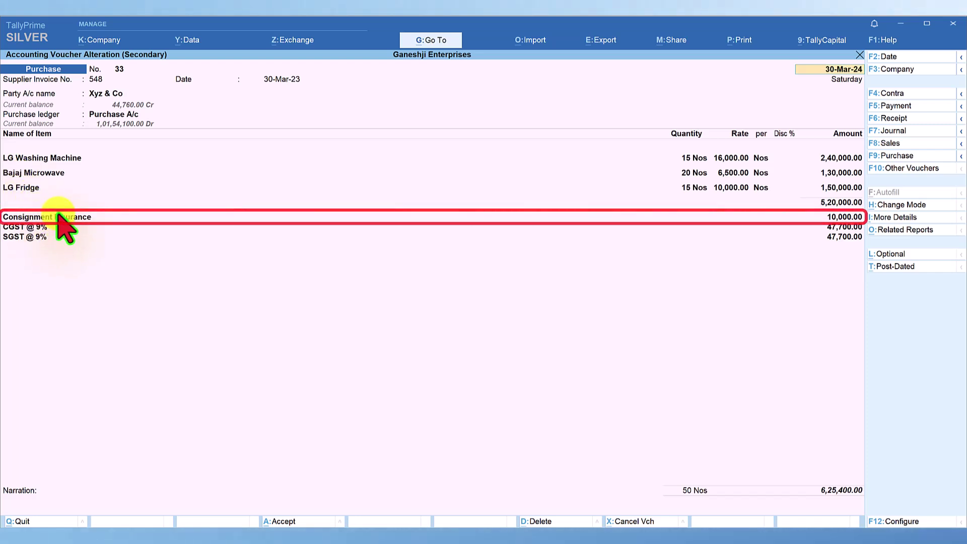
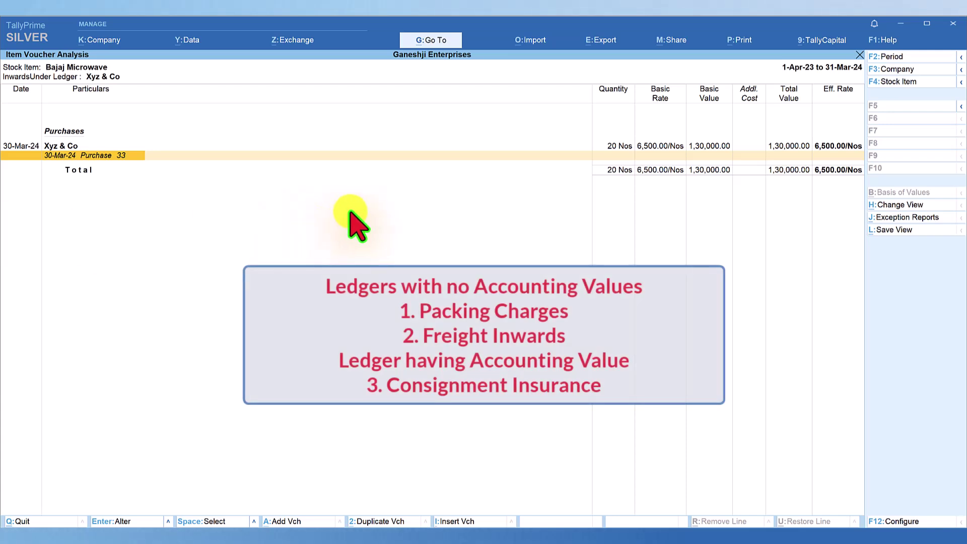
Go to the Ledger Vouchers report and view the Packing Charges ledger.
click(436, 41)
text(Ledger)
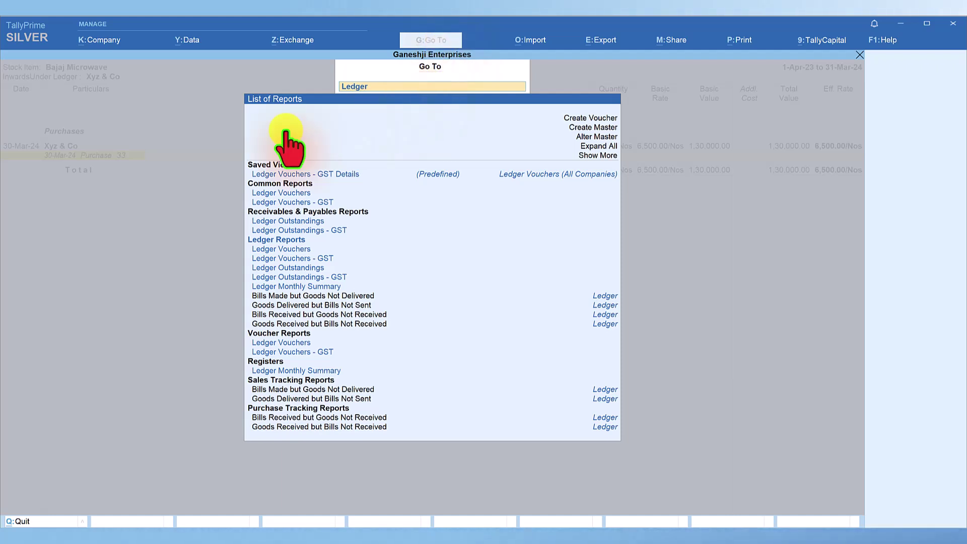
click(302, 193)
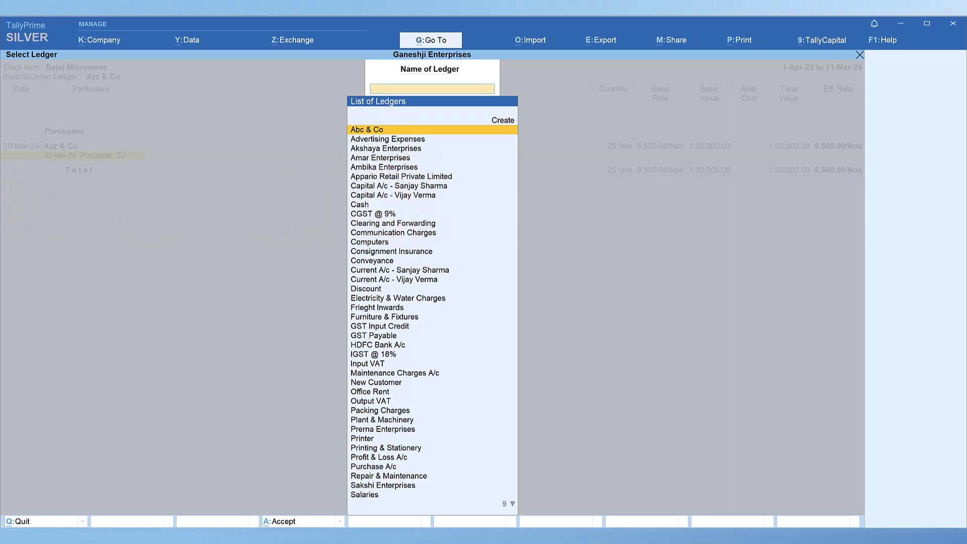
text(pack)
key(Return)
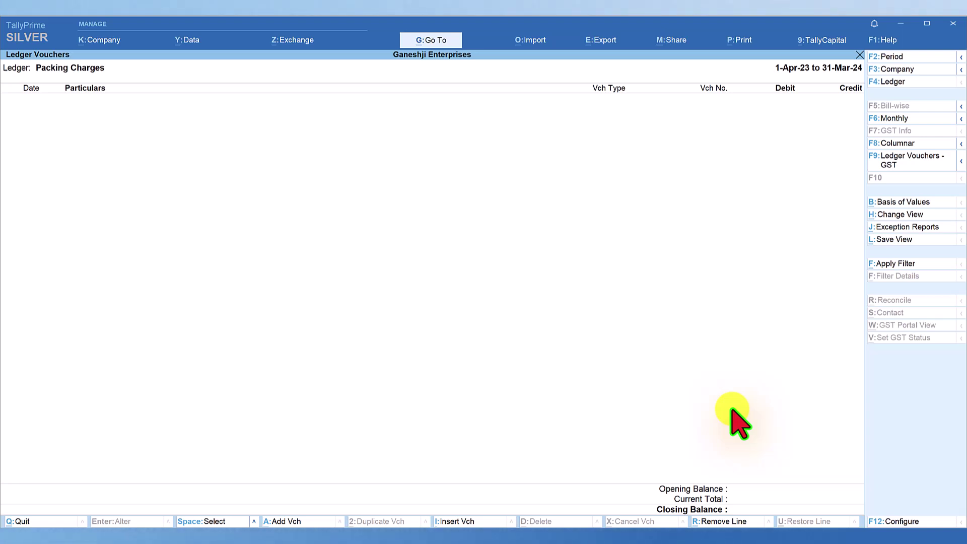
Switch the Ledger Vouchers report to the Frieght Inwards ledger.
click(896, 81)
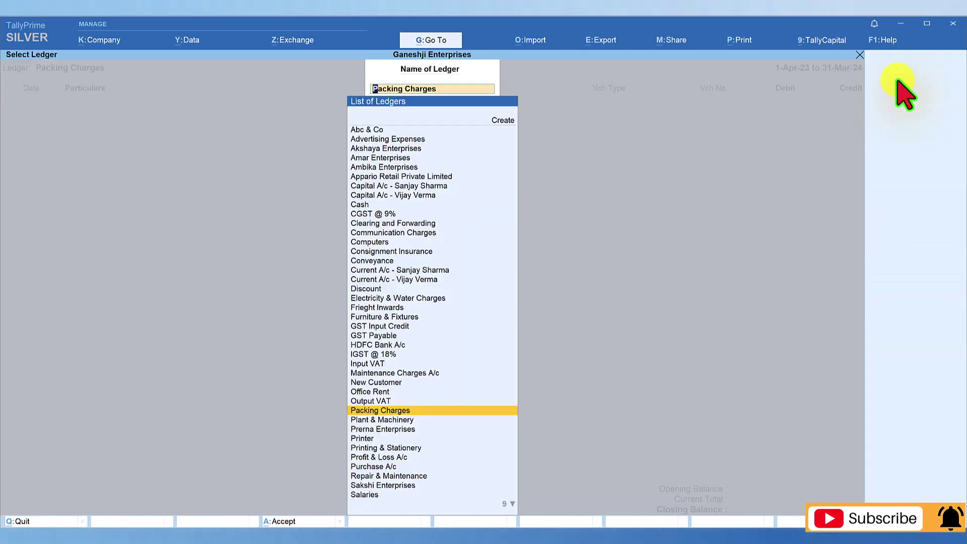
text(Fri)
key(Return)
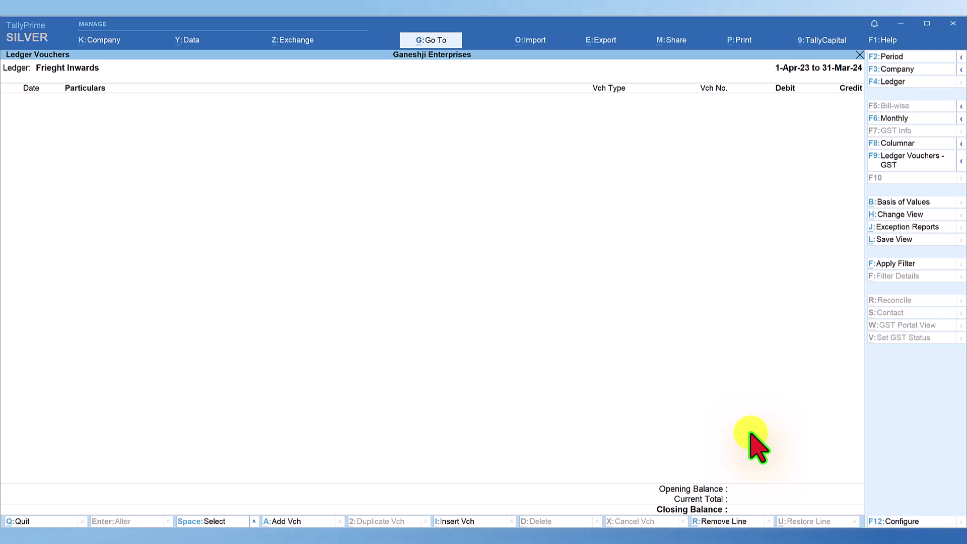
Switch the Ledger Vouchers report to the Consignment Insurance ledger.
click(903, 89)
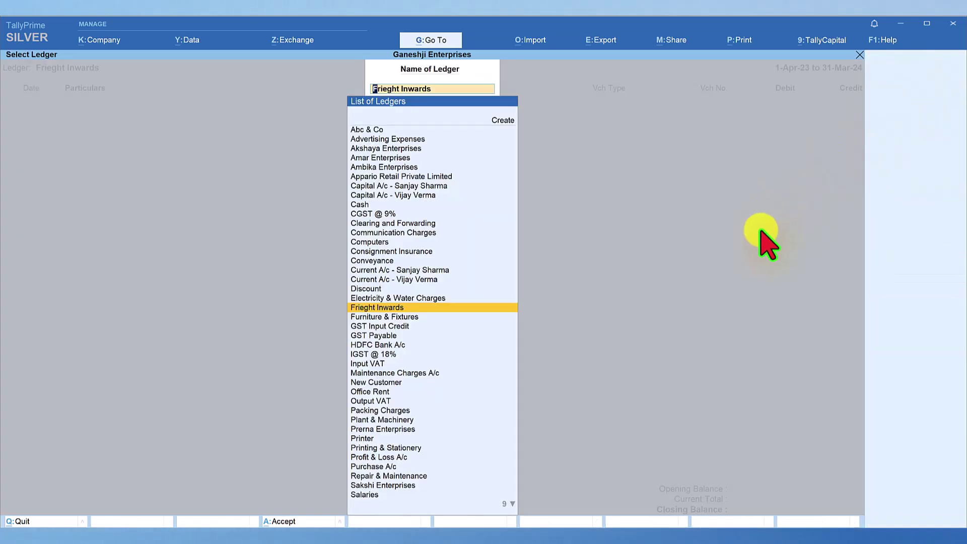
text(con)
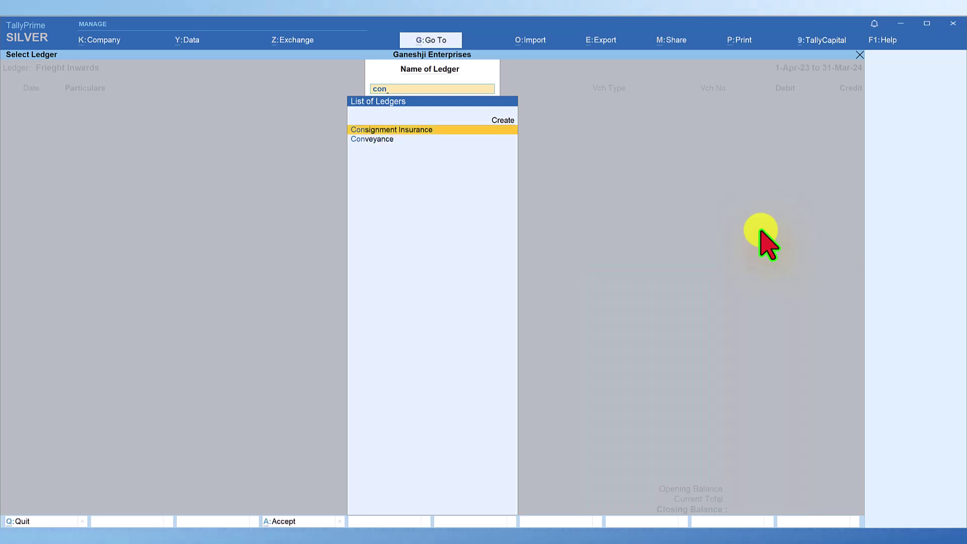
key(Return)
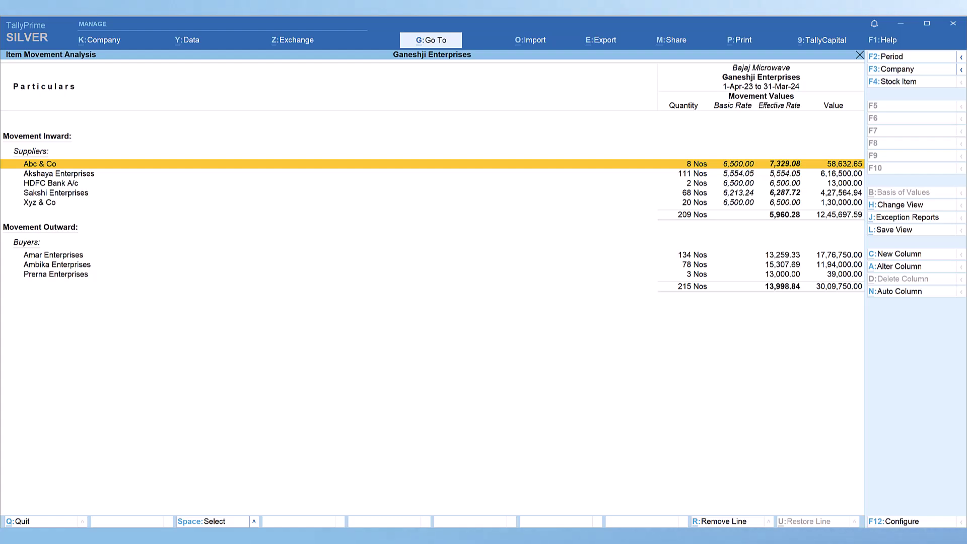
Examine buyer Amar Enterprises' sales vouchers for Bajaj Microwave and compare their average rate with the effective rate in Item Movement Analysis.
double_click(65, 255)
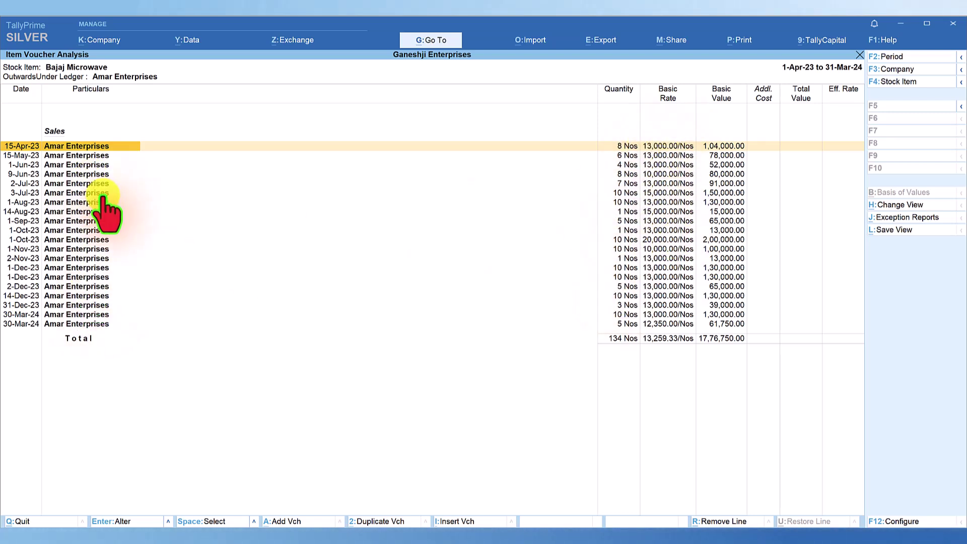
key(Escape)
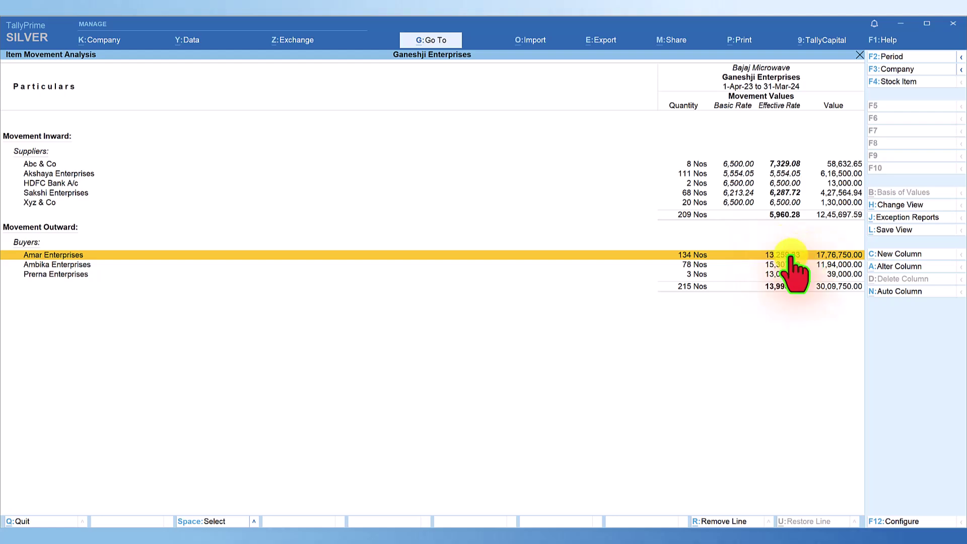
click(63, 255)
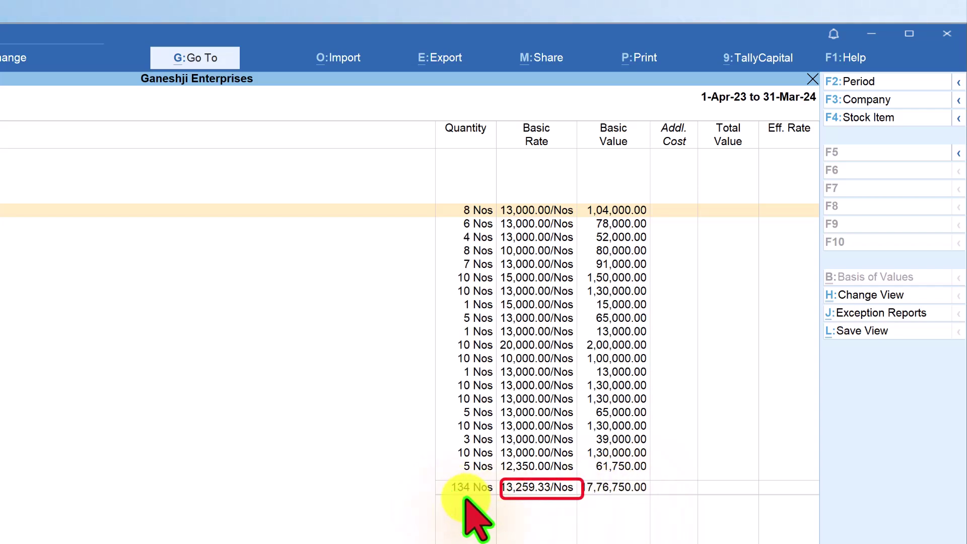
View buyer Prerna Enterprises' sales vouchers for Bajaj Microwave, and close the item's movement analysis.
key(Escape)
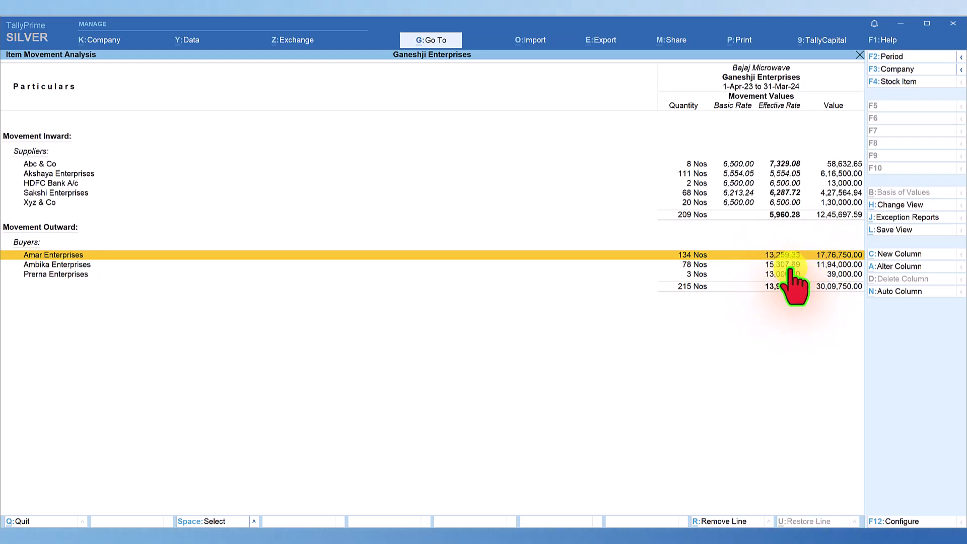
click(71, 274)
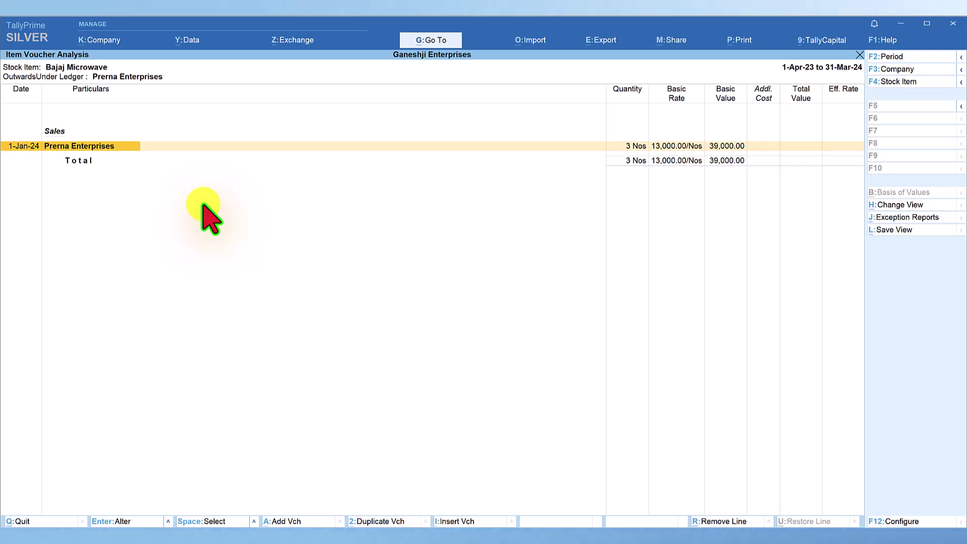
key(Escape)
key(Home)
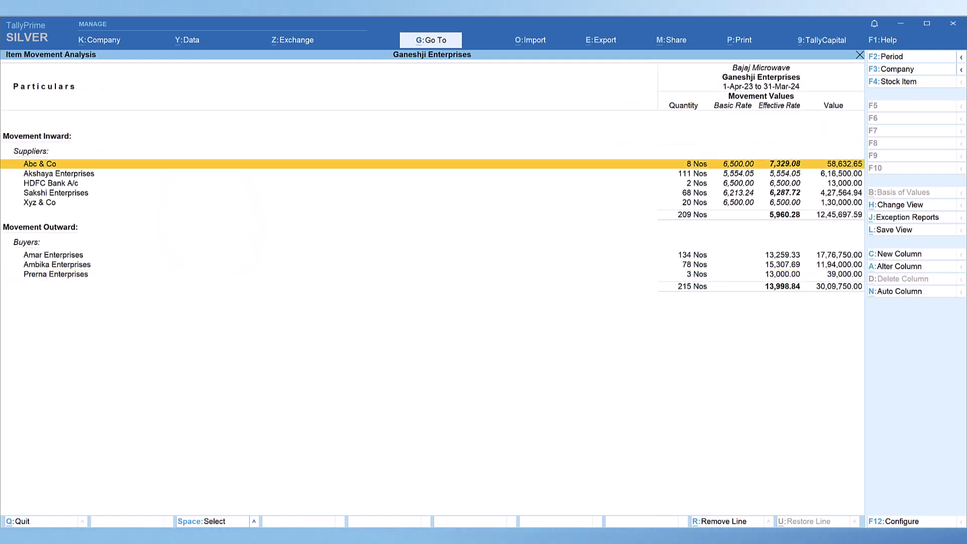
key(Escape)
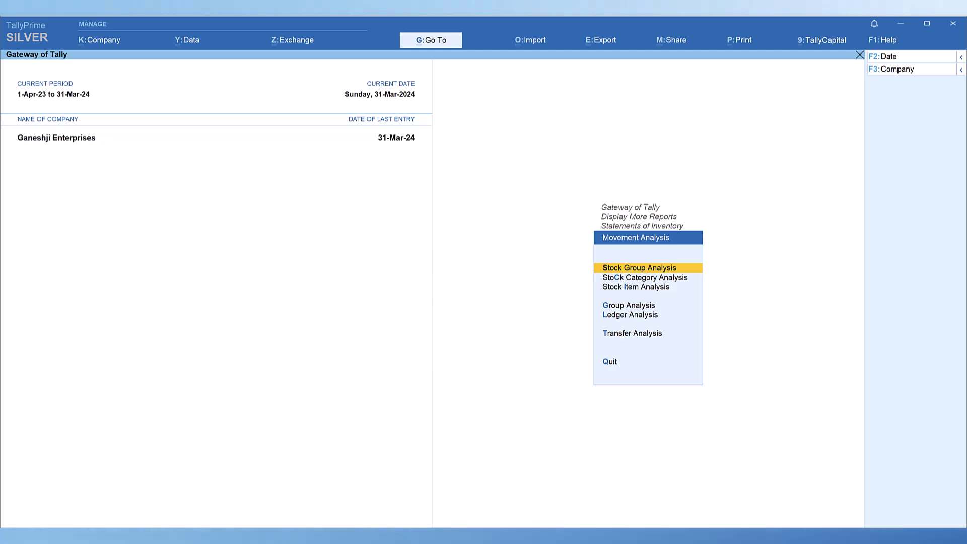
View the Stock Category Movement Analysis for the Microwave-20L category.
click(621, 278)
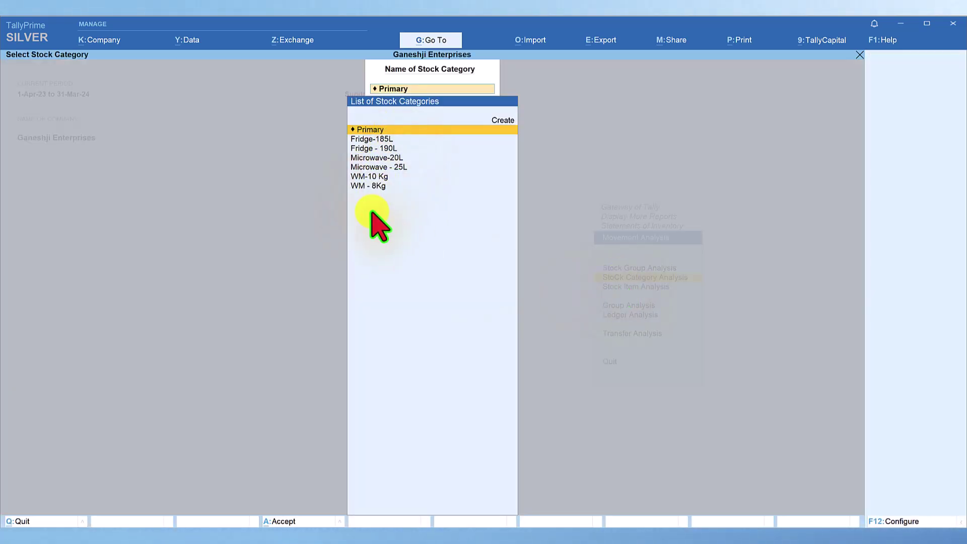
click(391, 158)
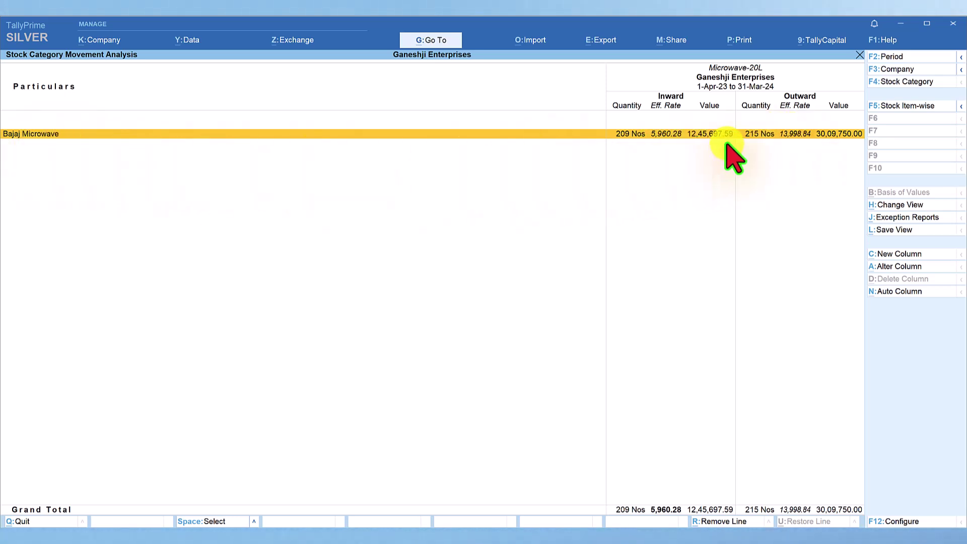
key(Escape)
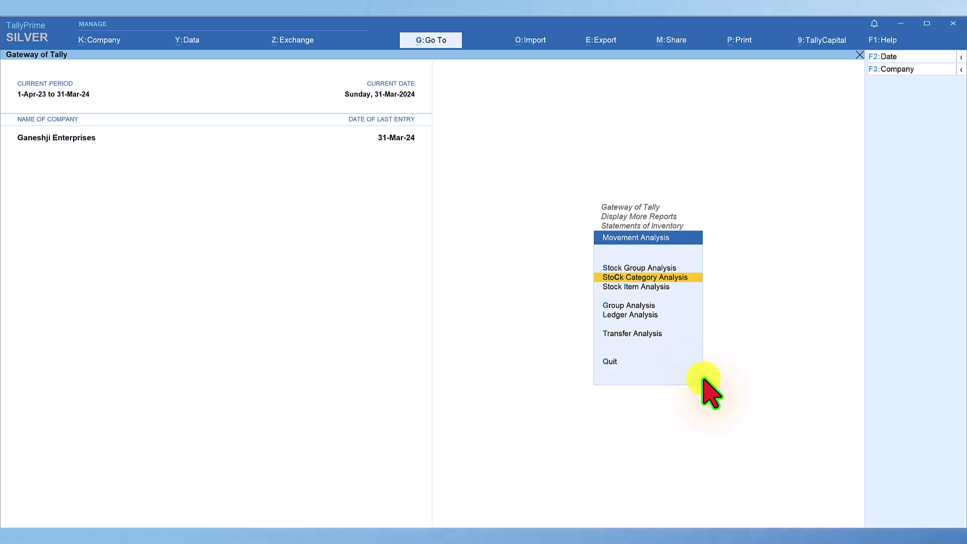
View the Stock Item Analysis for Bajaj Microwave with its suppliers and buyers.
click(624, 287)
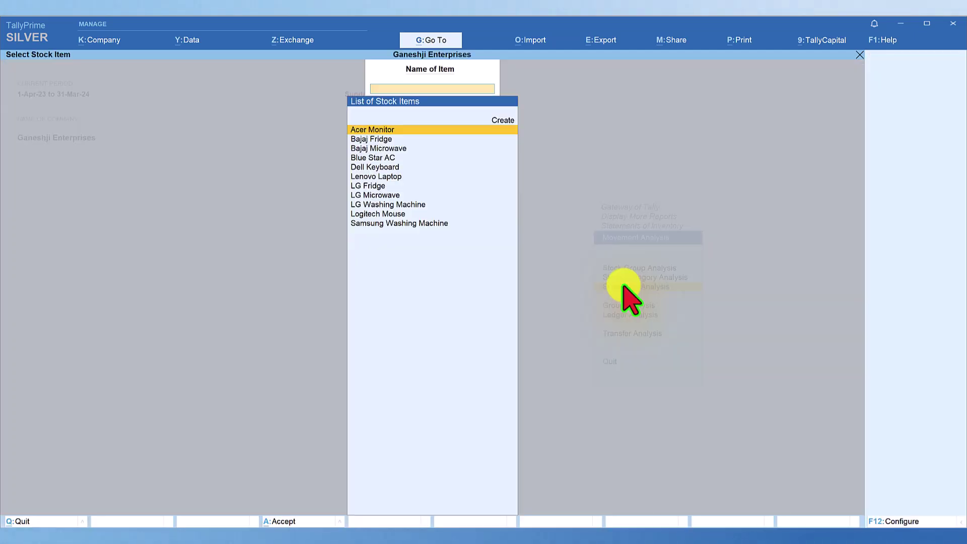
click(392, 149)
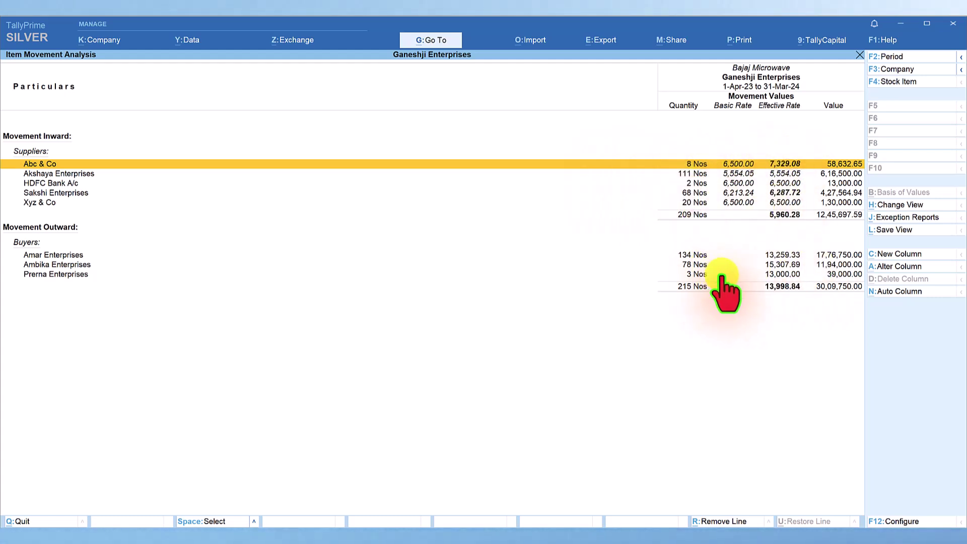
key(Escape)
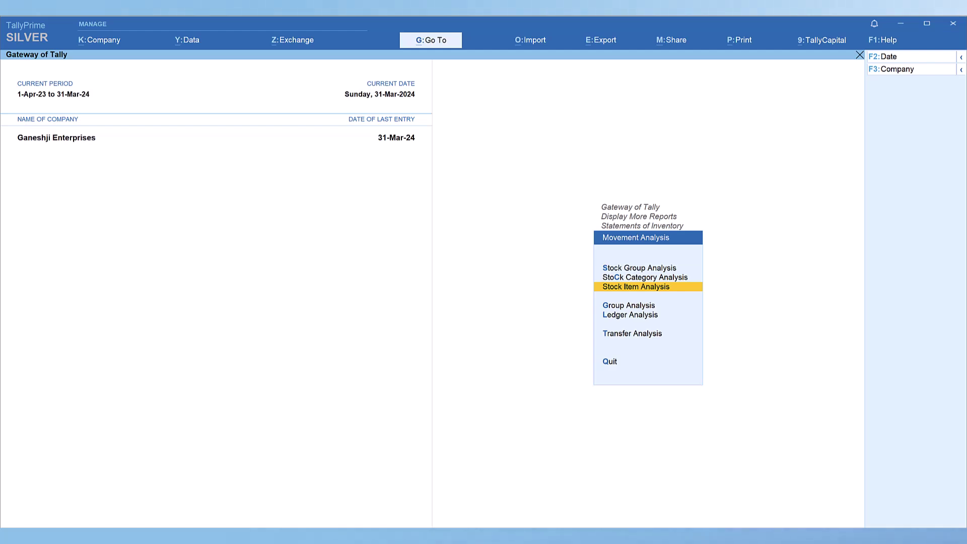
View the Group Analysis for Sundry Creditors and drill down to the Bajaj Microwave purchase vouchers.
click(615, 307)
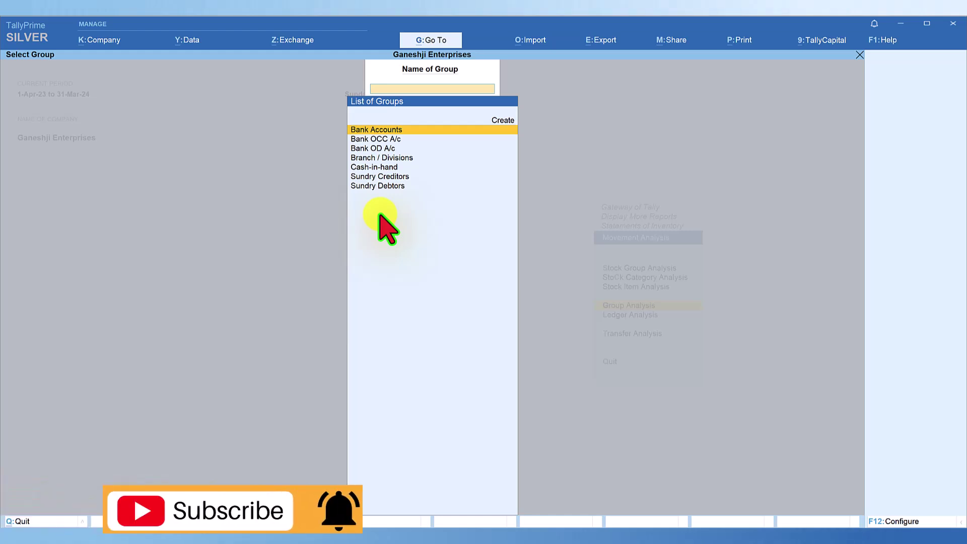
click(383, 177)
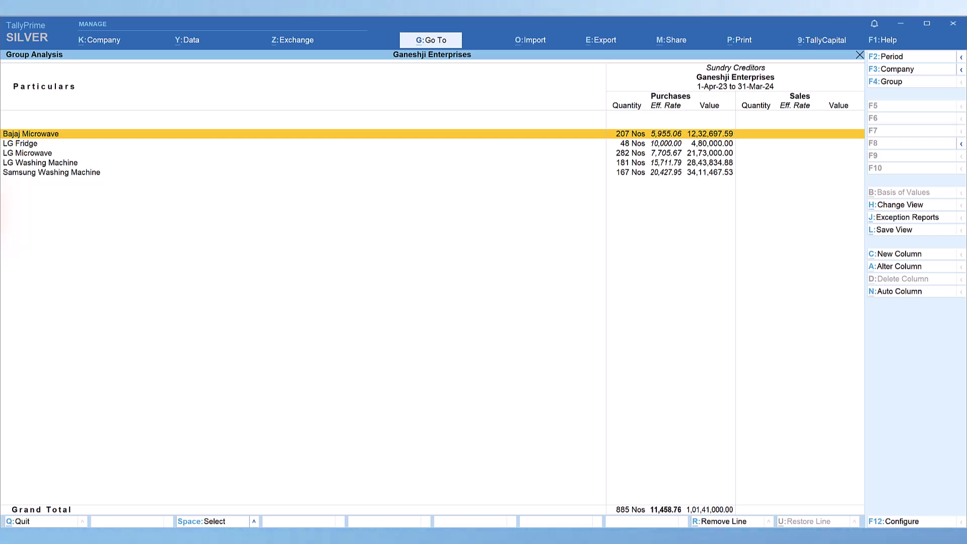
click(32, 135)
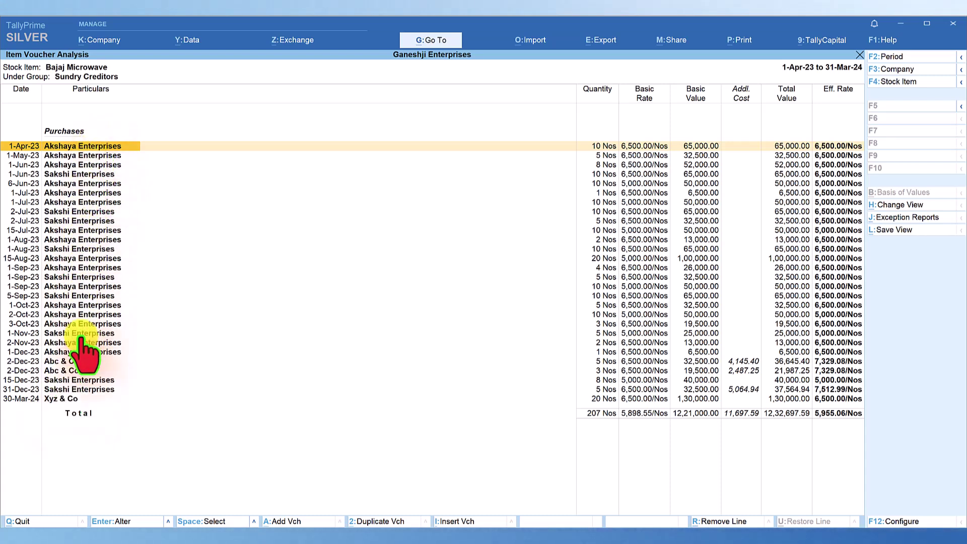
key(Escape)
key(Escape)
key(Escape)
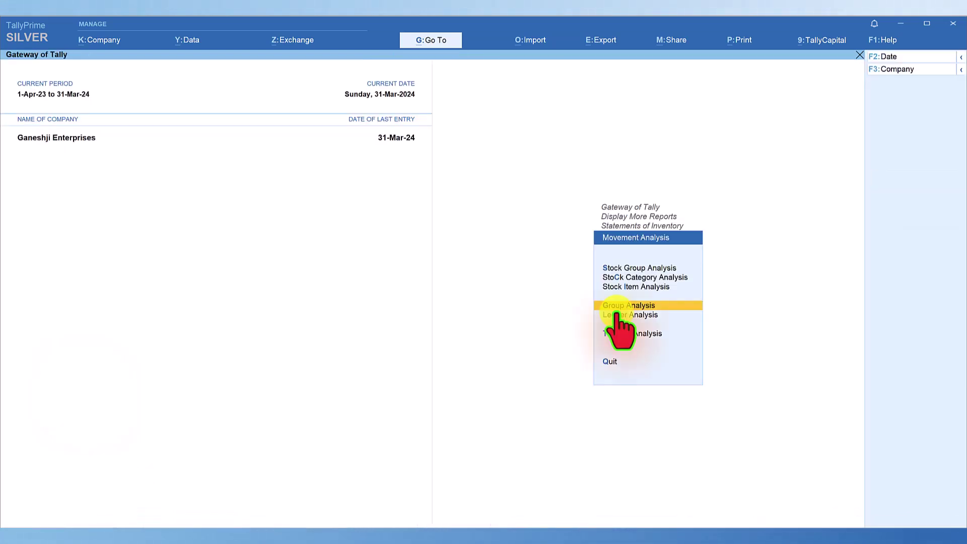
View the Ledger Analysis for Abc & Co and drill down to its Bajaj Microwave purchase vouchers.
click(605, 315)
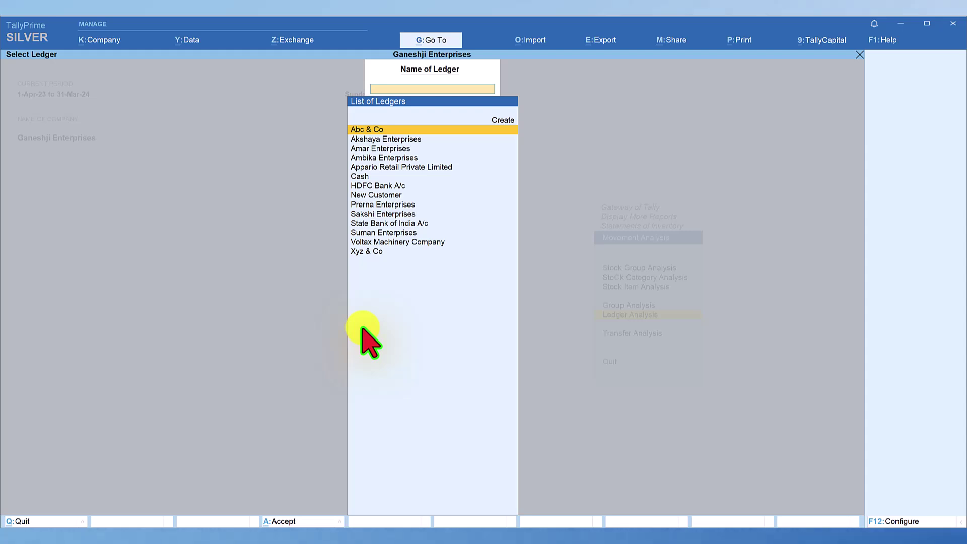
click(377, 131)
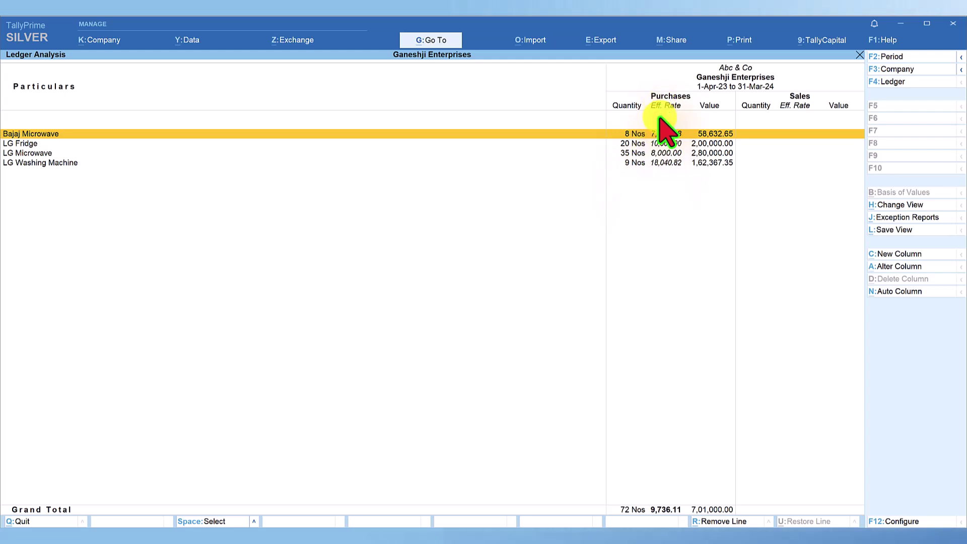
click(40, 135)
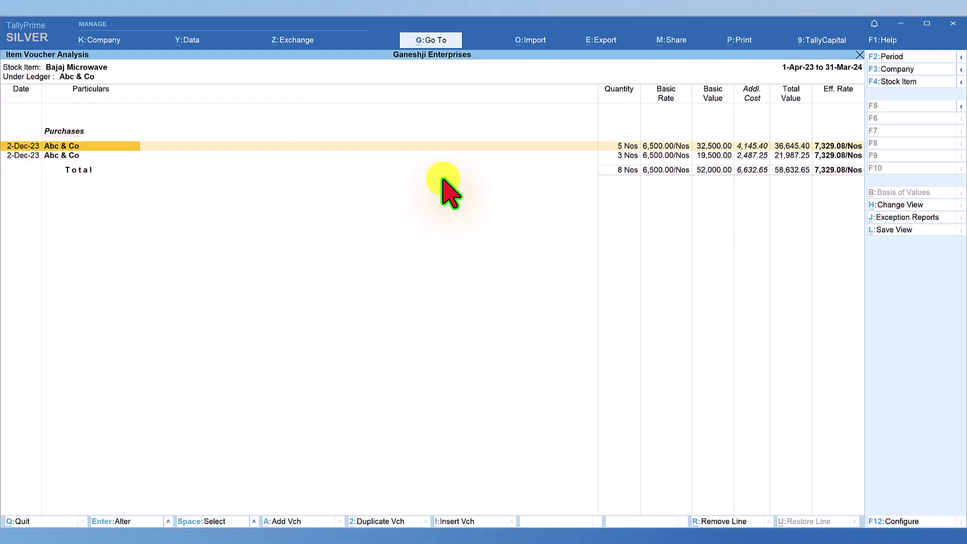
key(Escape)
key(Escape)
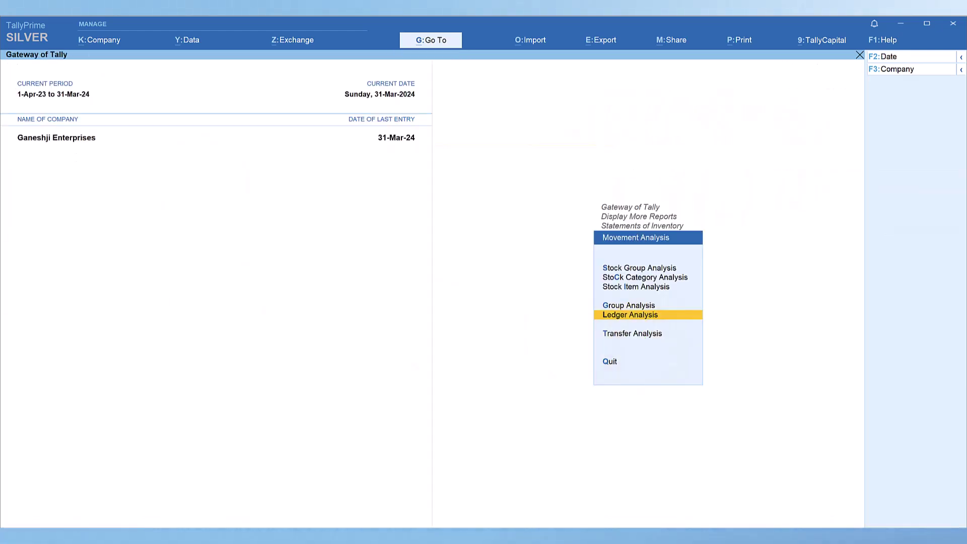
Open the Transfer Analysis for the Stock Journal voucher type and drill down to the Bajaj Fridge vouchers.
key(Down)
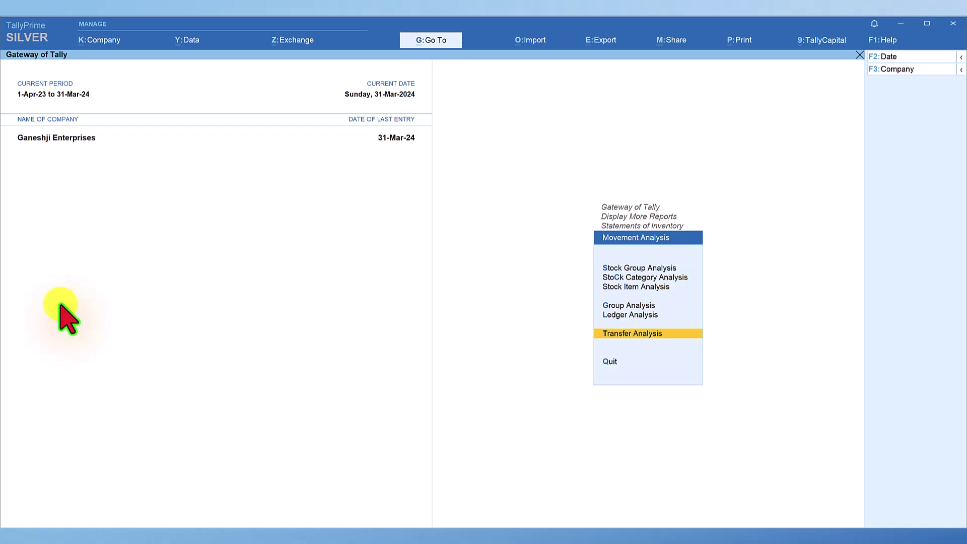
click(607, 333)
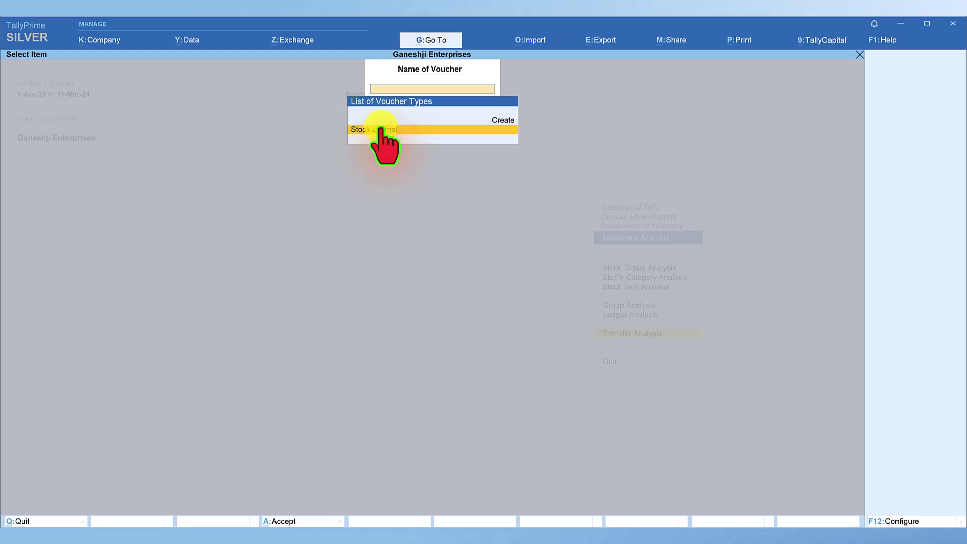
click(380, 130)
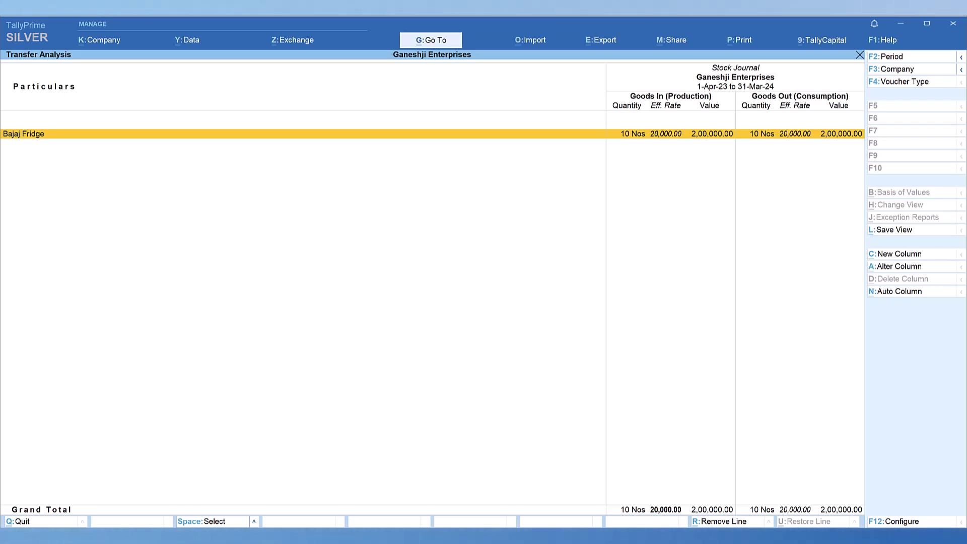
double_click(39, 134)
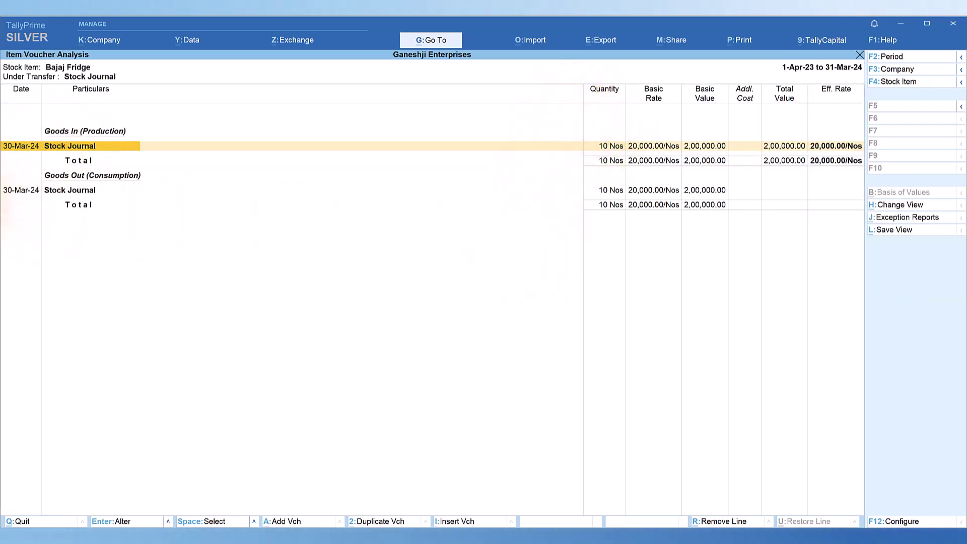
Set Show Godown details to Yes for the Bajaj Fridge voucher analysis, and return to the Movement Analysis options.
key(F12)
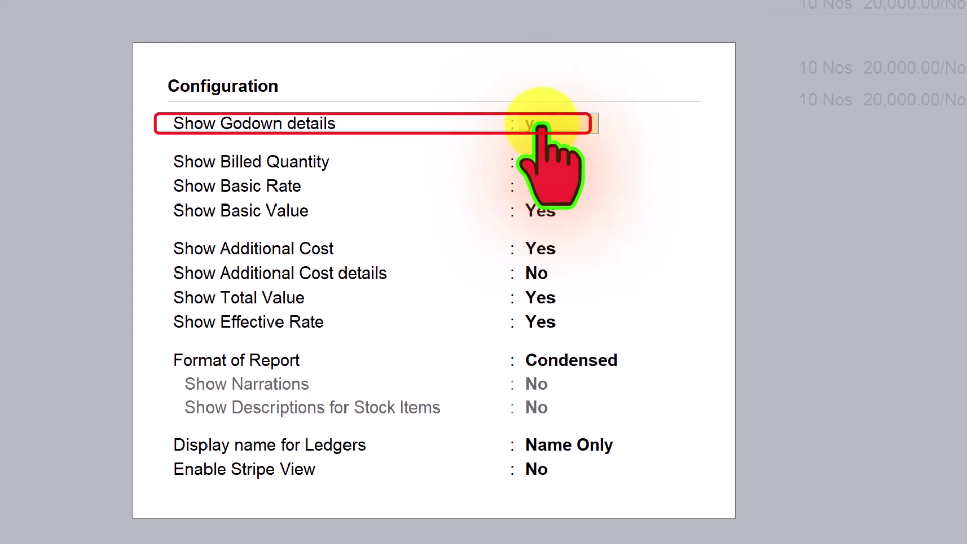
key(y)
key(ctrl+a)
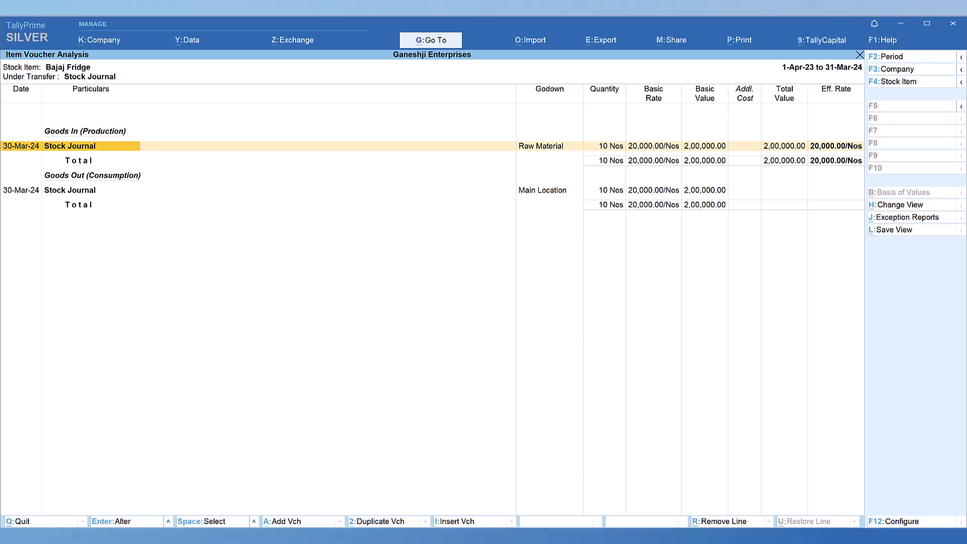
key(Escape)
key(Escape)
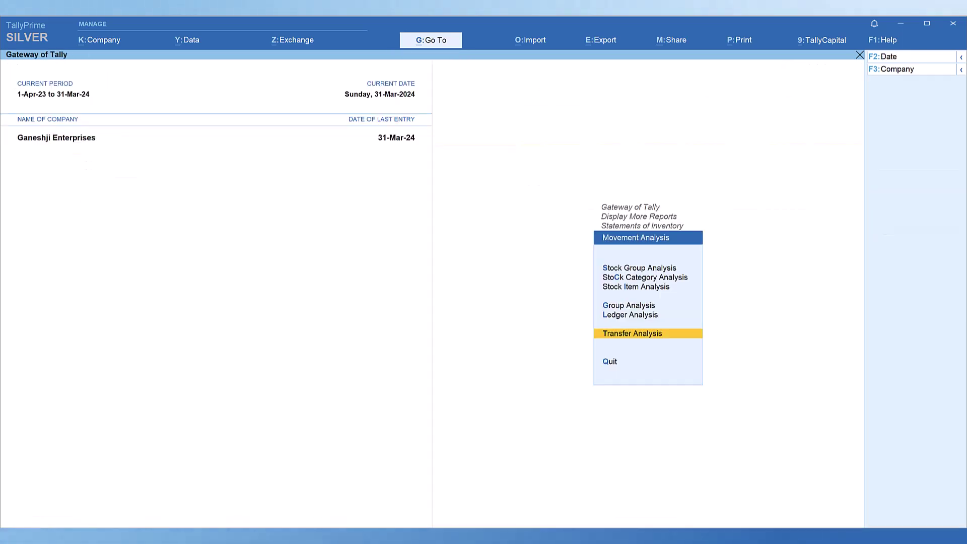